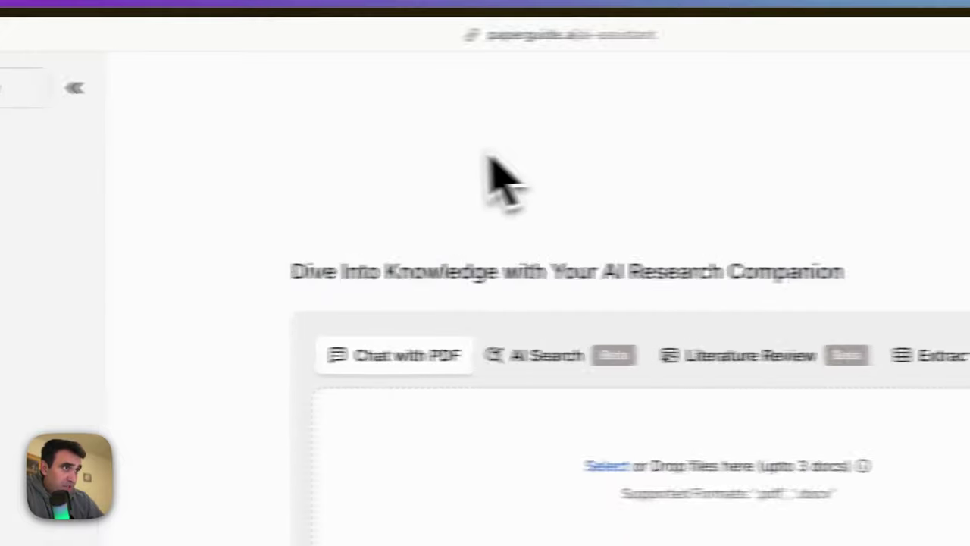
# Step: Go back to the Paperguide home page from the AI assistant page
pyautogui.click(5, 163)
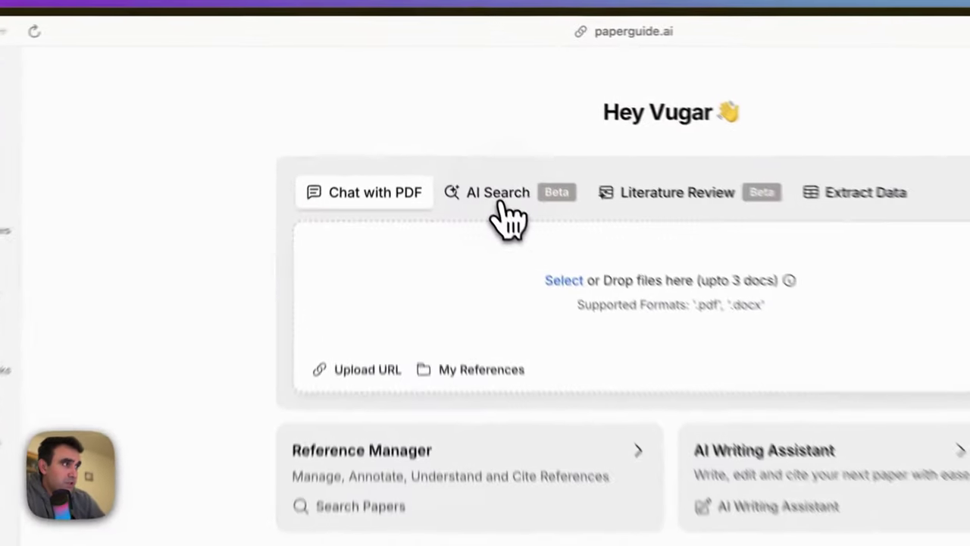
# Step: Ask AI Search: 'What are the implications of climate change on global human mobility?'
pyautogui.click(446, 117)
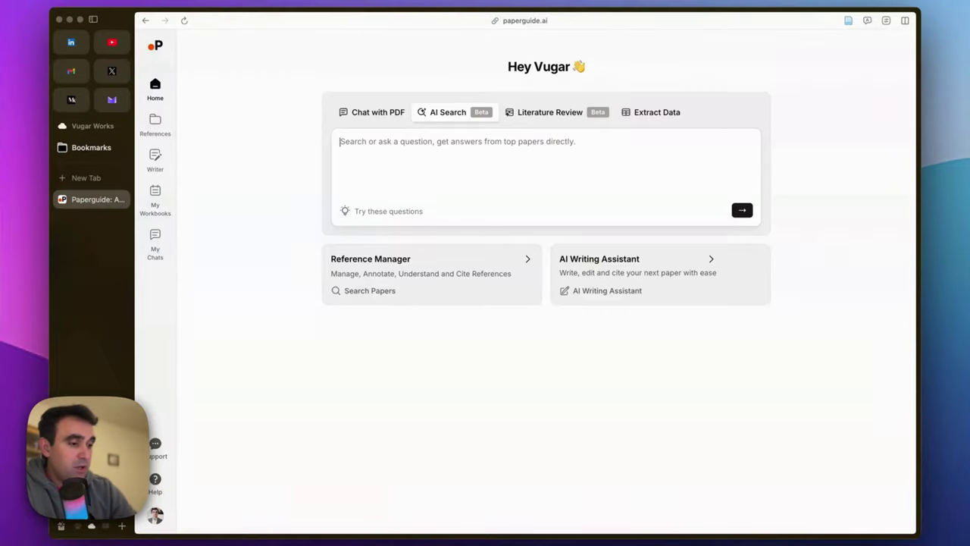
pyautogui.write('What are the implications of climate change on global human mo')
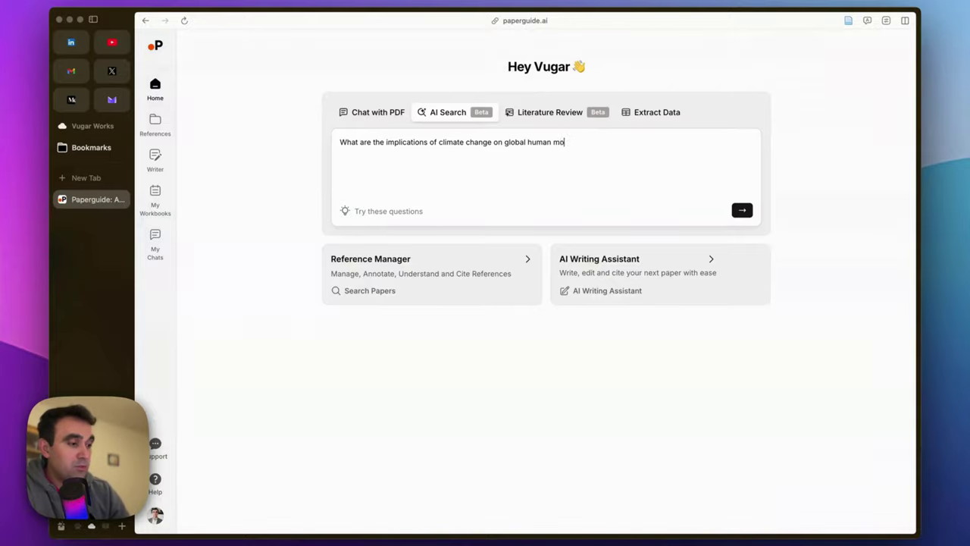
pyautogui.write('ty?')
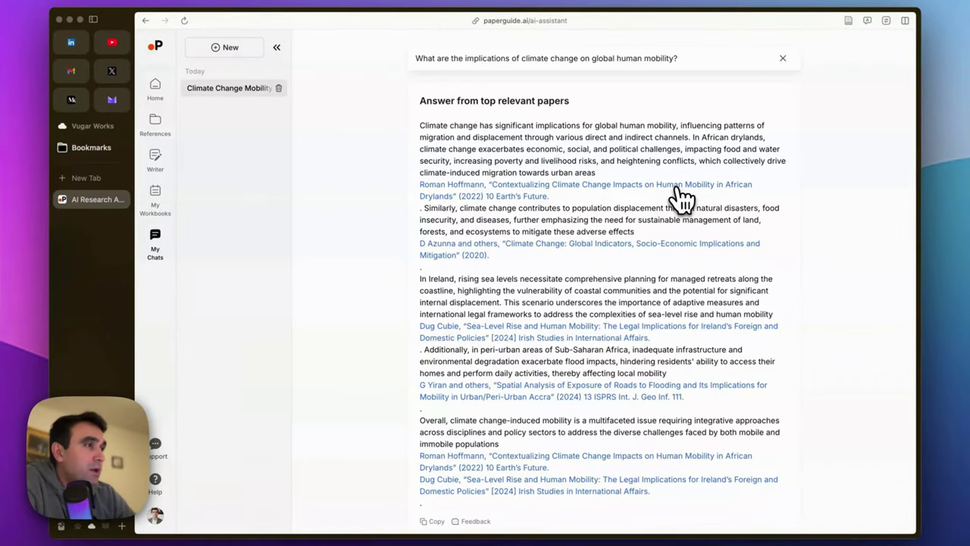
# Step: Scroll through the cited answer and the References cards with citation counts, then back up
pyautogui.scroll(-2, 656, 225)
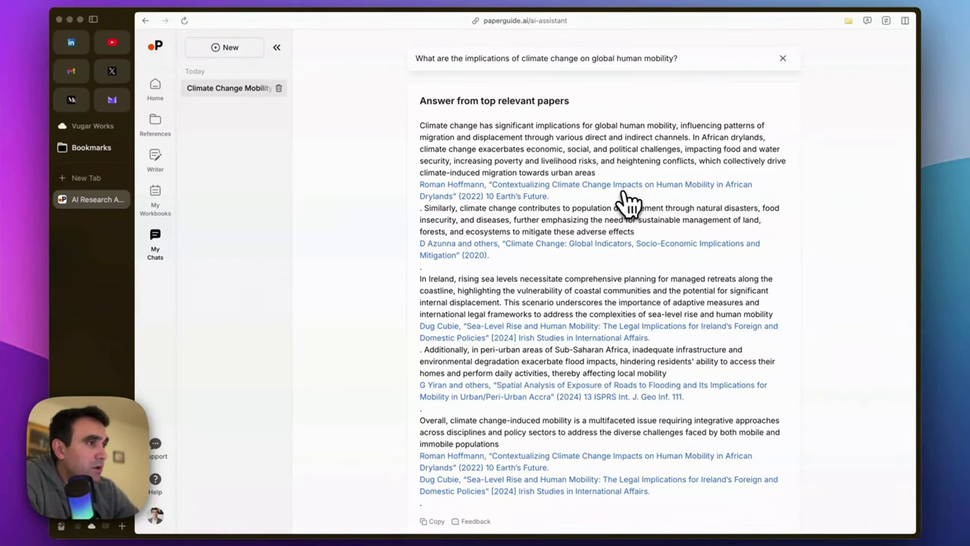
pyautogui.scroll(-2, 637, 201)
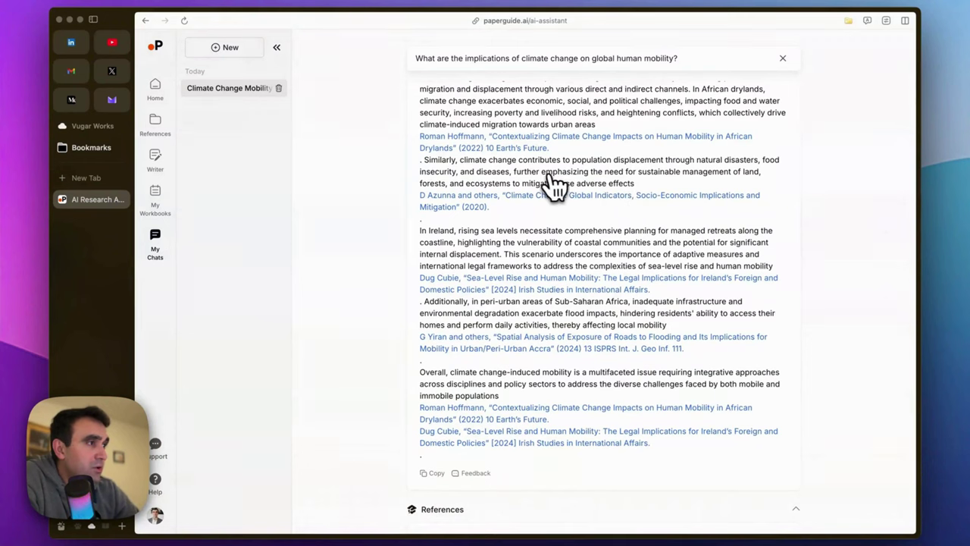
pyautogui.scroll(-4, 541, 182)
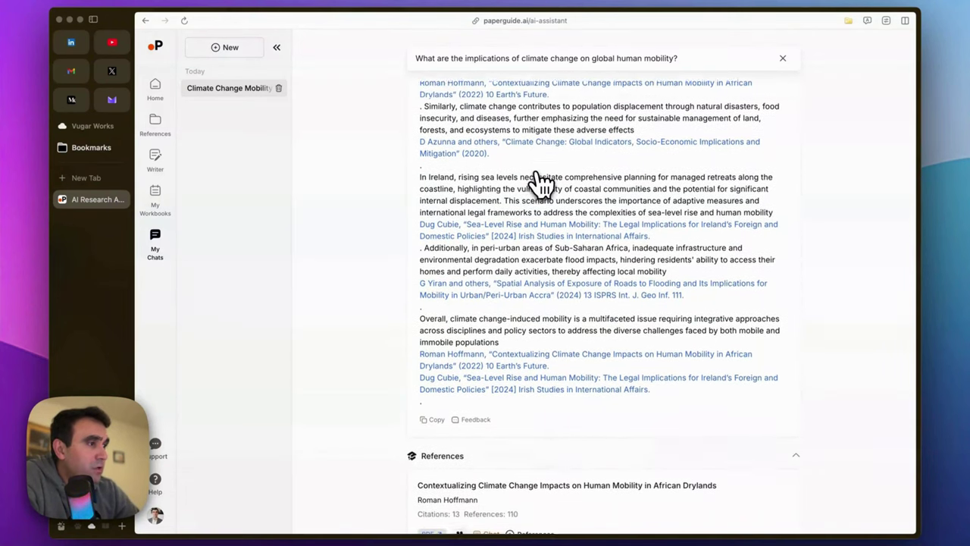
pyautogui.scroll(-9, 541, 182)
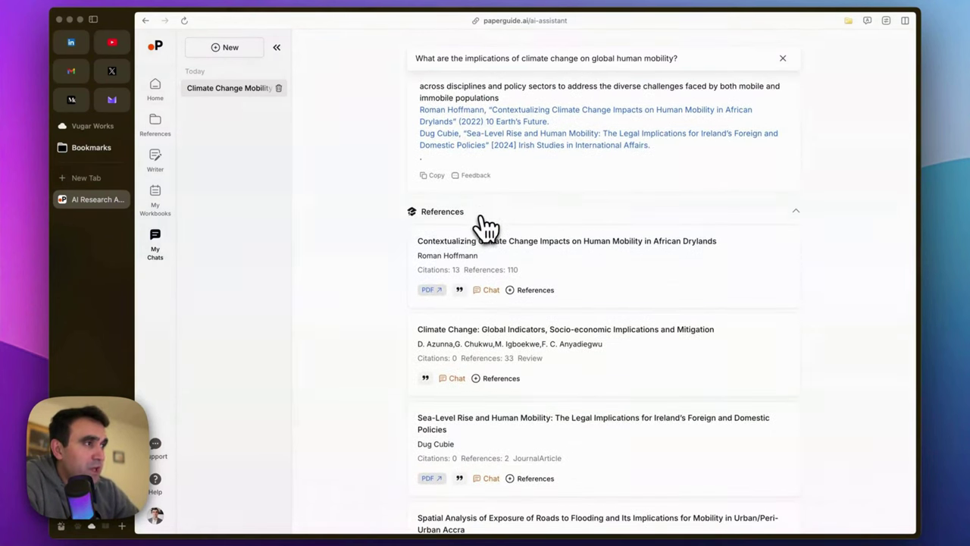
pyautogui.scroll(-2, 485, 226)
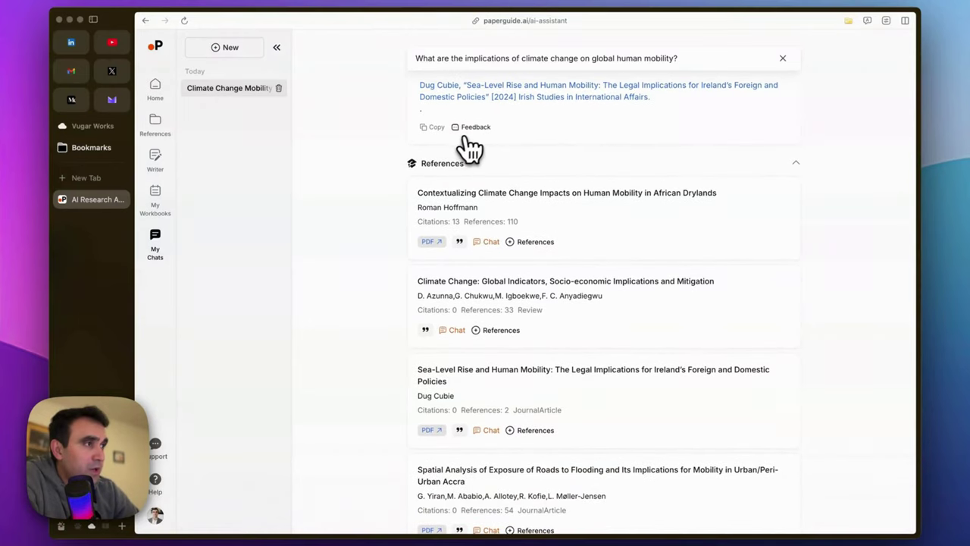
pyautogui.scroll(-1, 477, 159)
pyautogui.scroll(1, 507, 173)
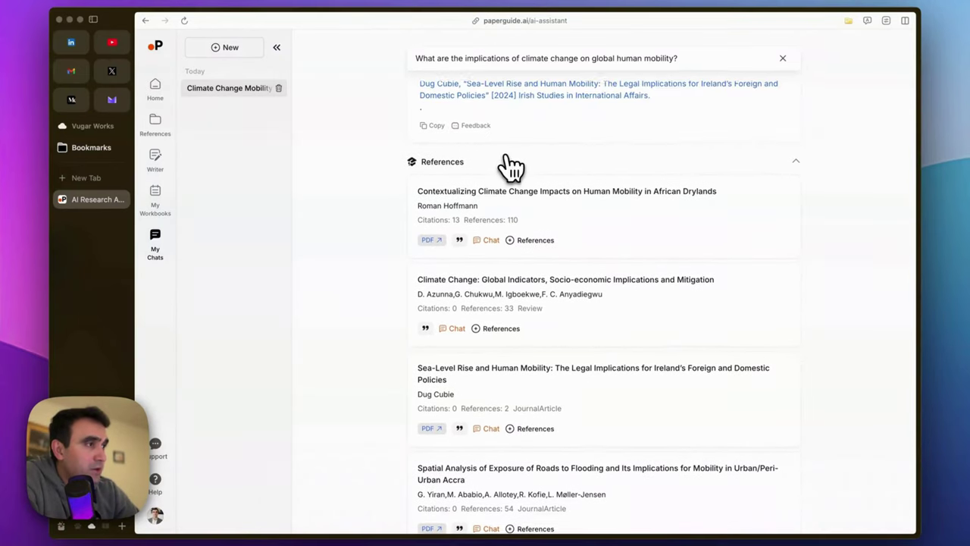
pyautogui.scroll(-1, 511, 164)
pyautogui.scroll(-3, 489, 190)
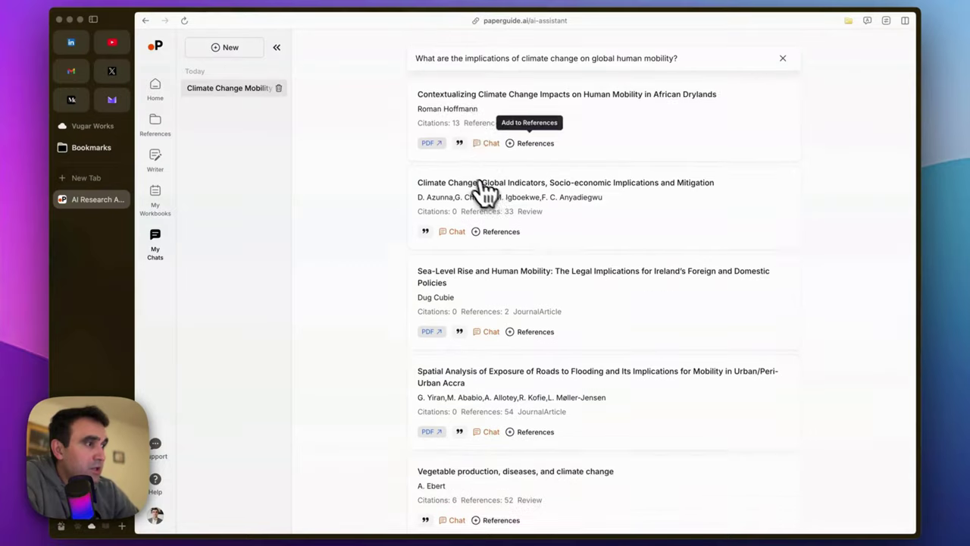
pyautogui.scroll(5, 511, 210)
pyautogui.scroll(-5, 512, 211)
pyautogui.scroll(3, 512, 211)
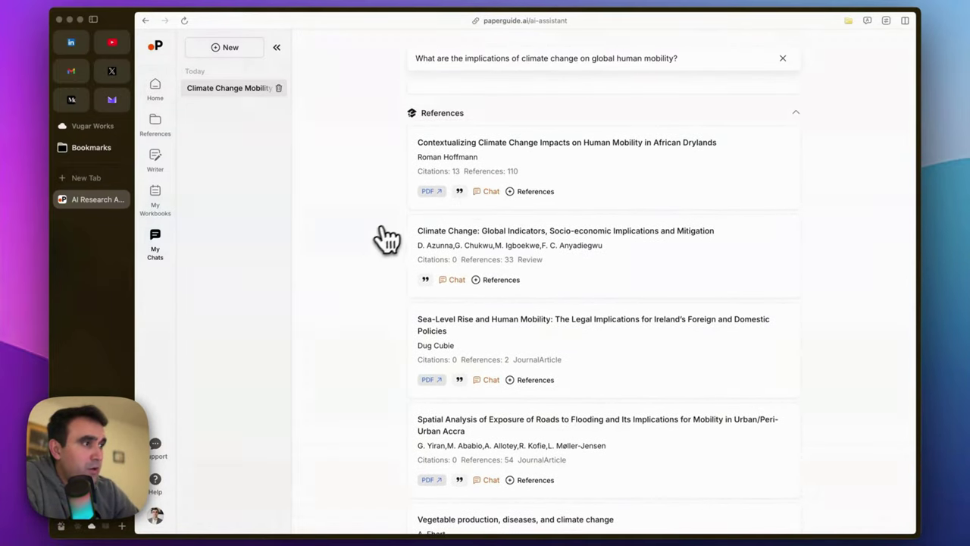
pyautogui.scroll(10, 372, 260)
pyautogui.scroll(-3, 531, 237)
pyautogui.scroll(2, 576, 240)
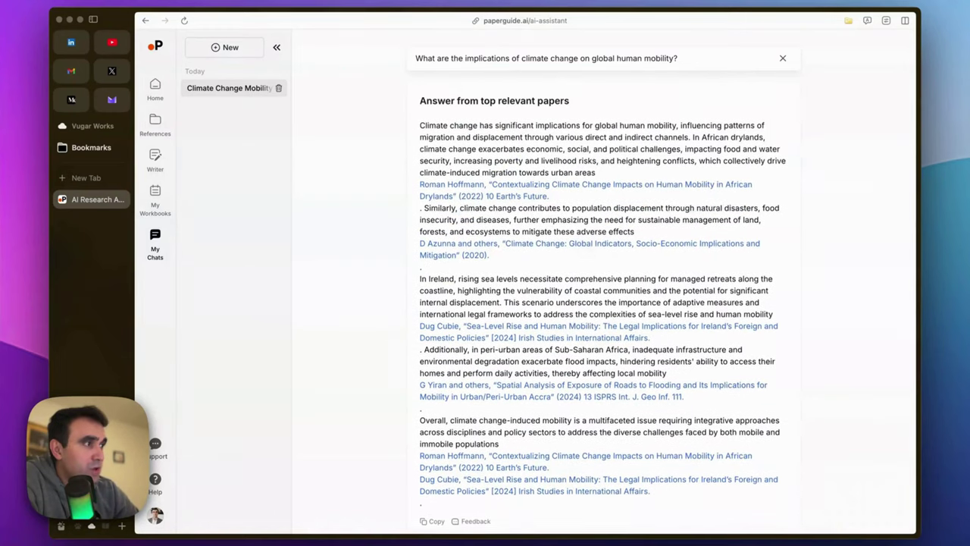
pyautogui.scroll(-4, 587, 238)
pyautogui.scroll(3, 587, 238)
pyautogui.scroll(2, 587, 240)
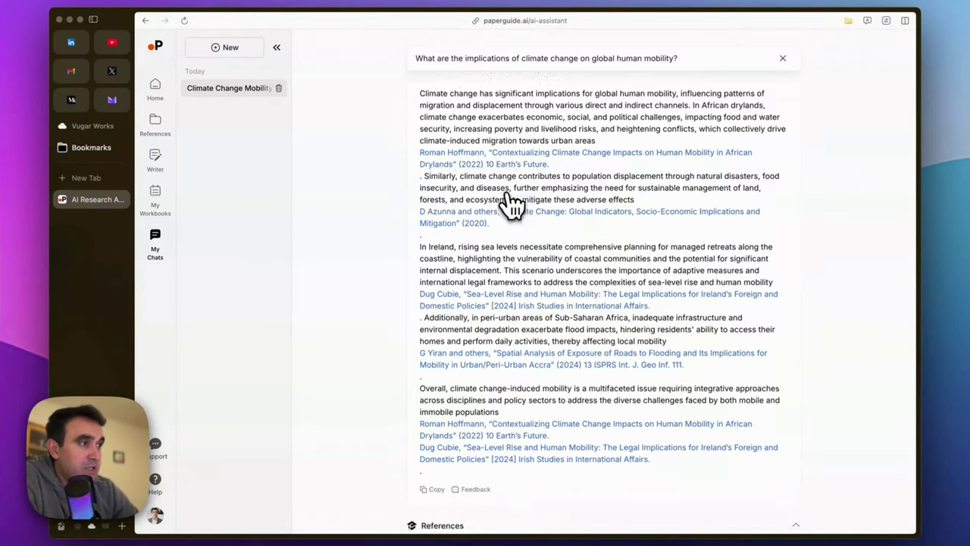
pyautogui.scroll(-3, 508, 204)
pyautogui.scroll(-1, 520, 206)
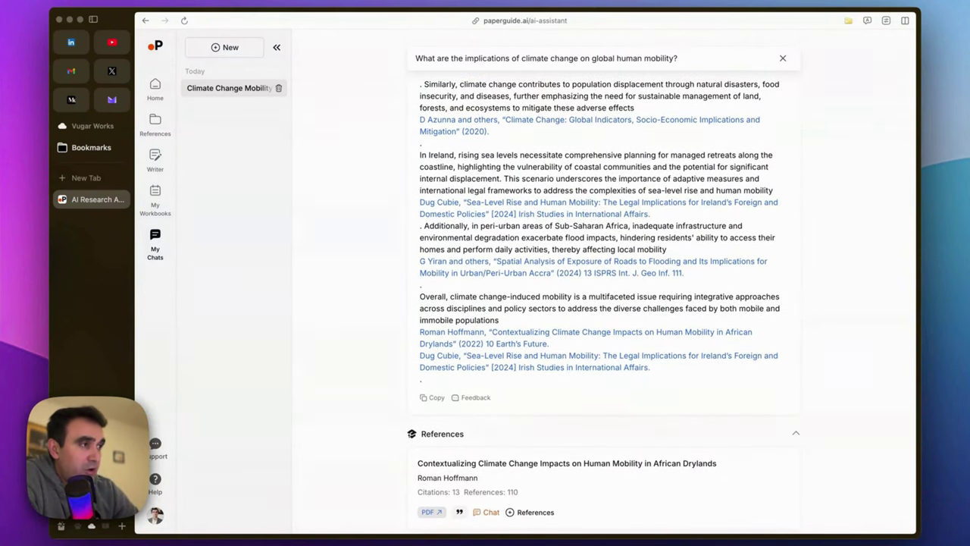
pyautogui.scroll(2, 599, 303)
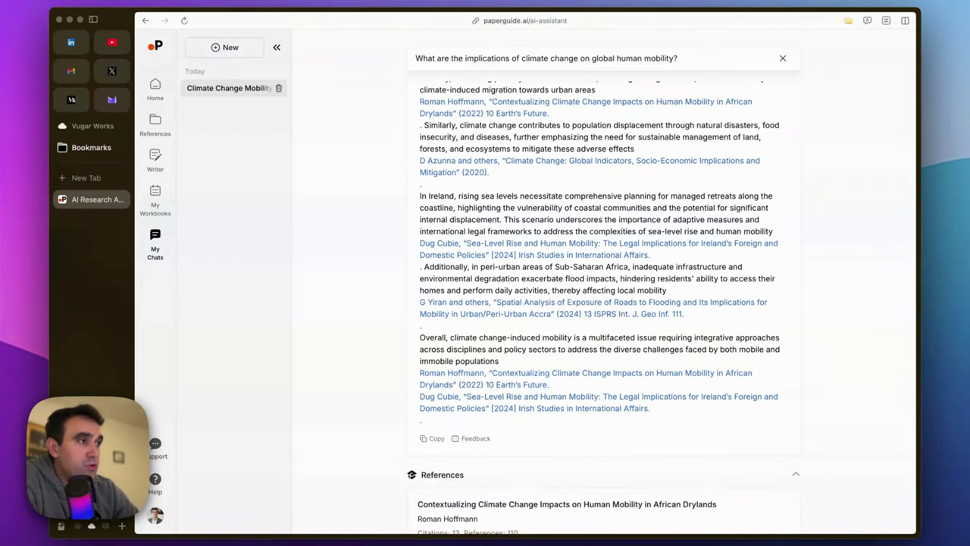
pyautogui.scroll(-5, 603, 306)
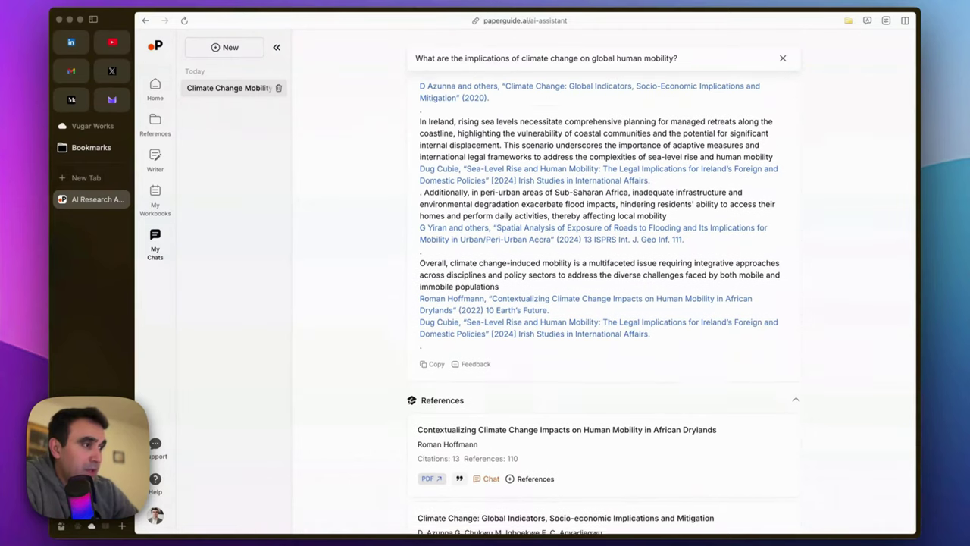
pyautogui.scroll(-10, 520, 205)
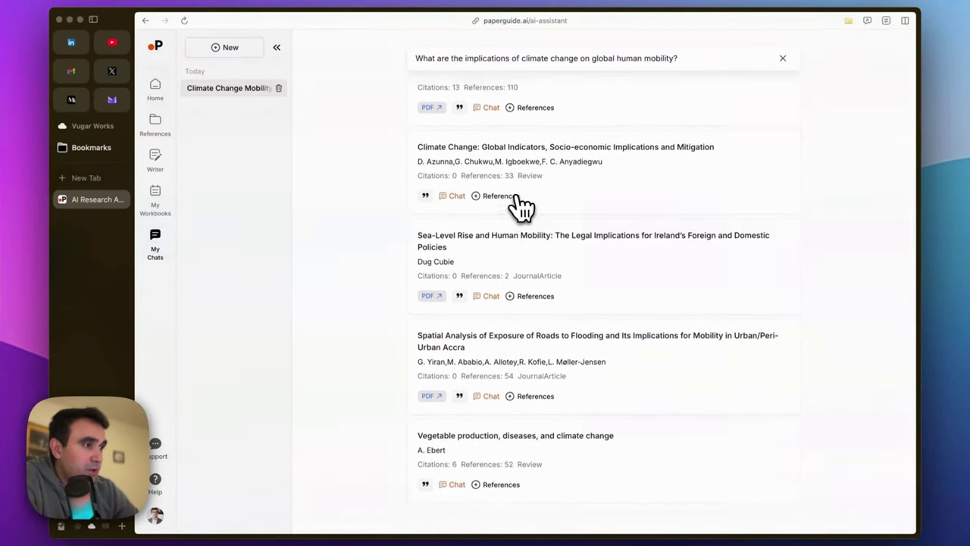
pyautogui.scroll(12, 520, 206)
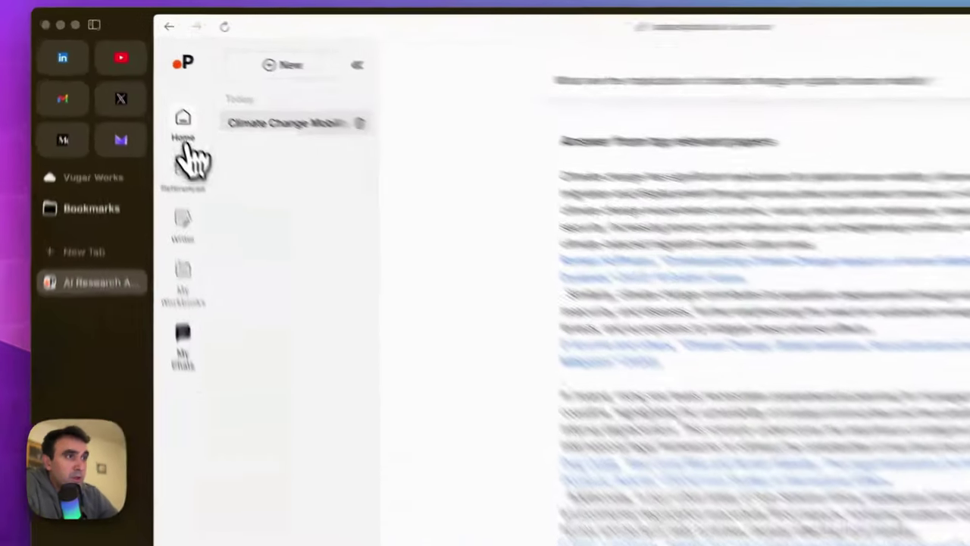
# Step: Switch the home-page search with the climate-change mobility question to Literature Review mode
pyautogui.click(184, 137)
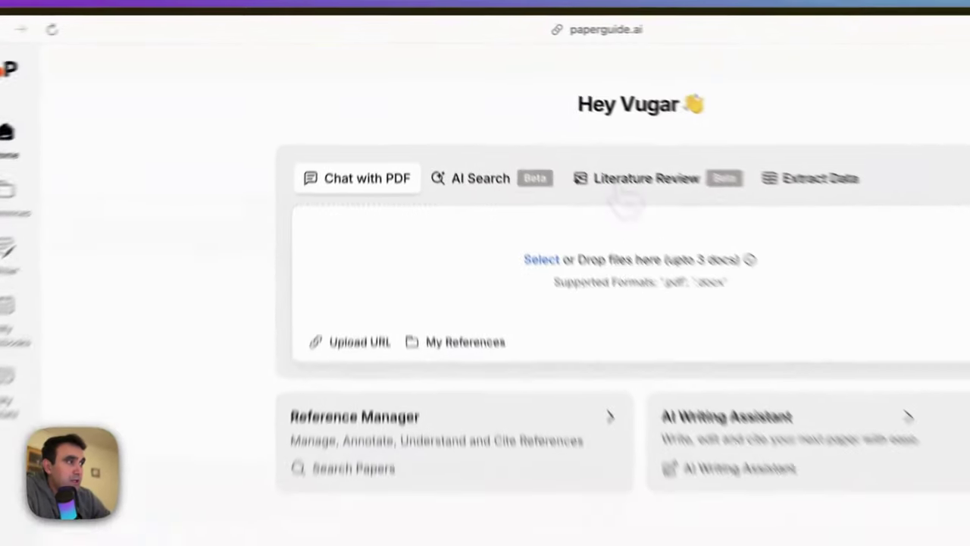
pyautogui.click(540, 114)
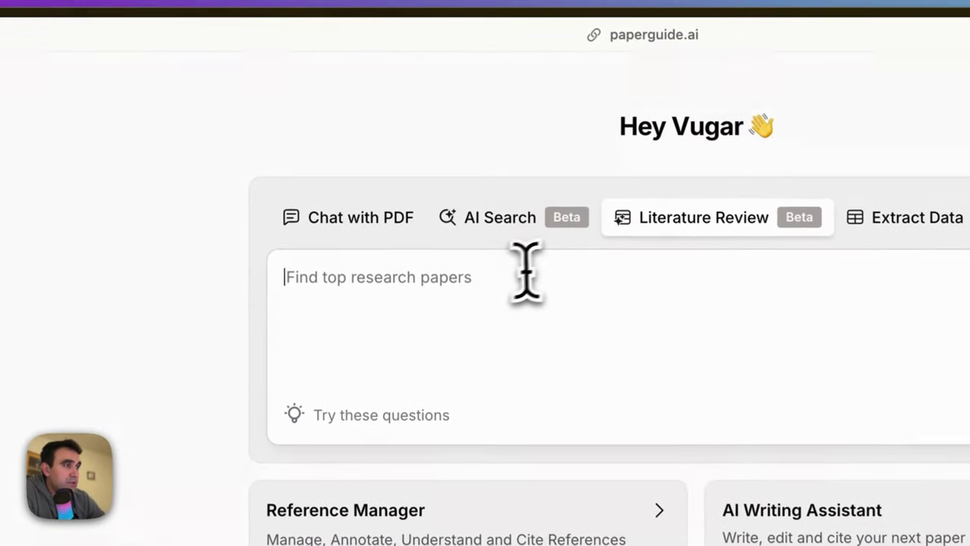
pyautogui.click(489, 225)
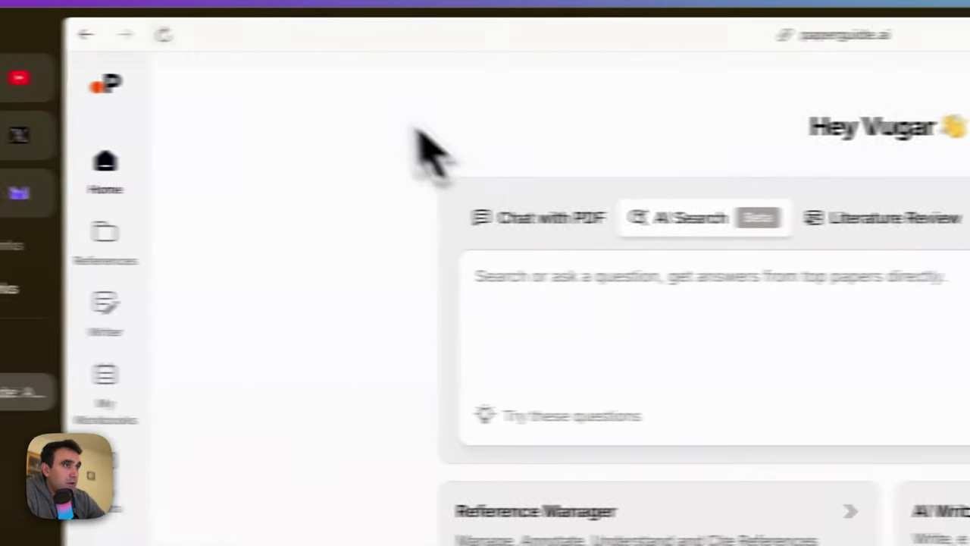
pyautogui.click(189, 35)
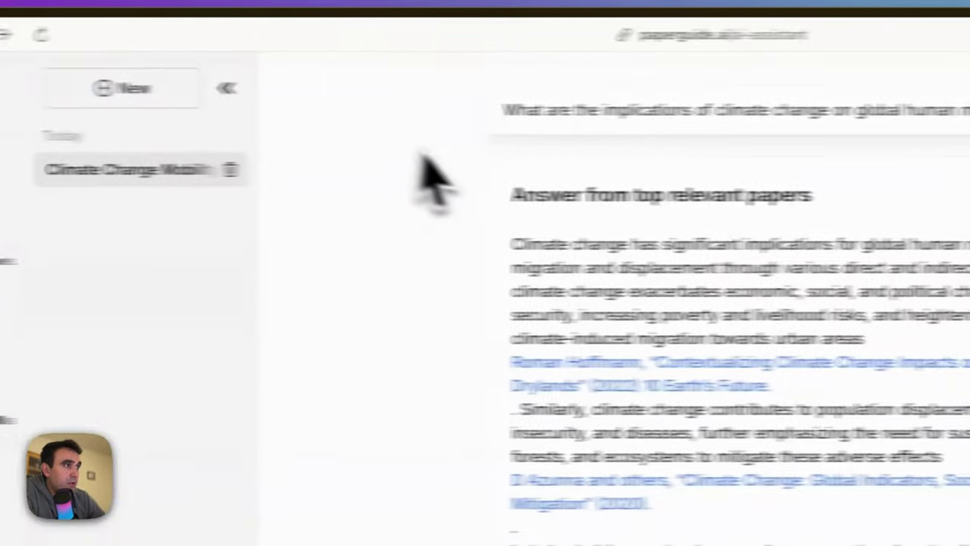
pyautogui.moveTo(507, 113); pyautogui.dragTo(969, 156)
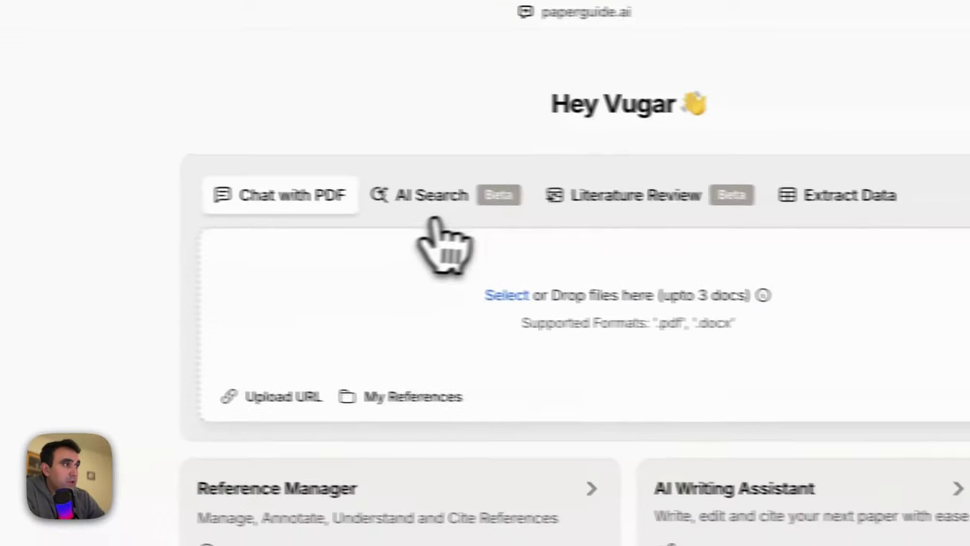
pyautogui.click(523, 201)
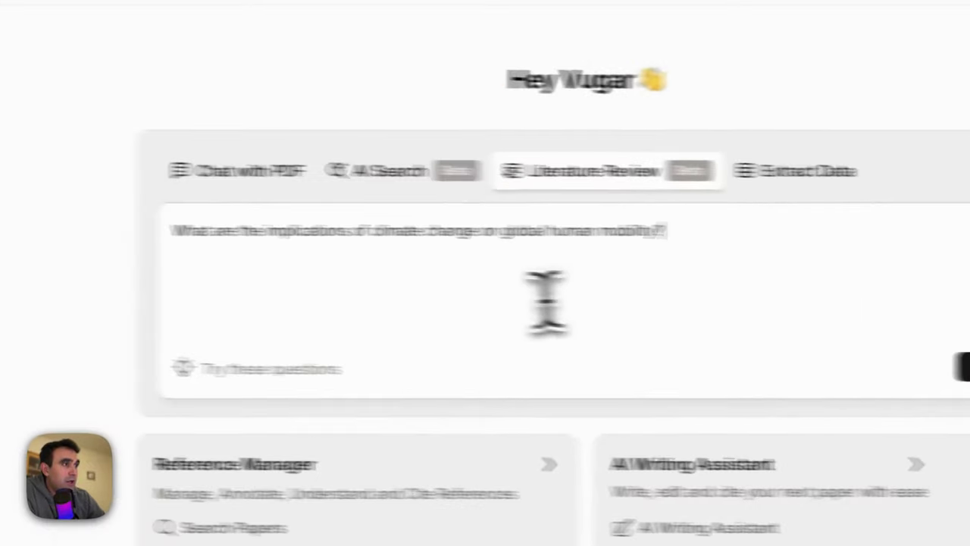
# Step: Delete 'What are the' from the question and submit the Literature Review search
pyautogui.click(173, 251)
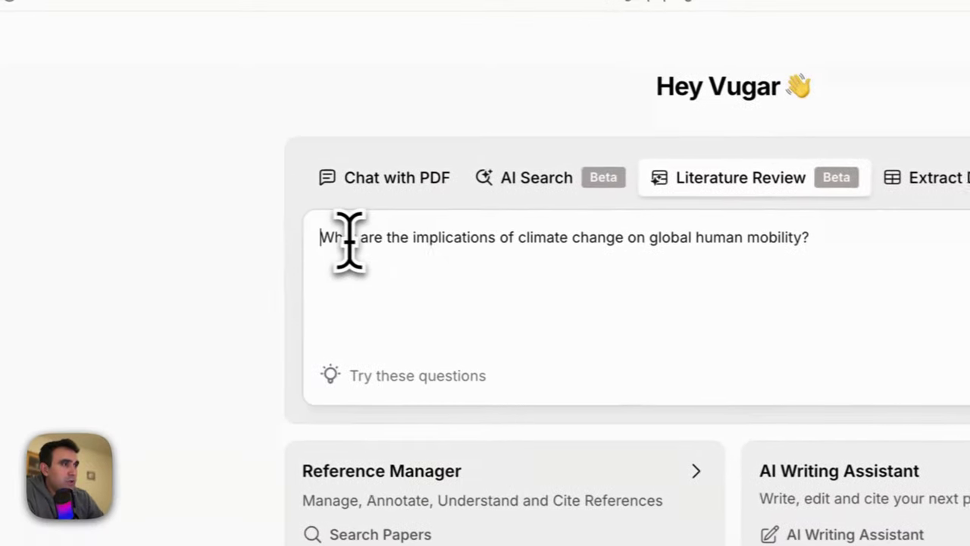
pyautogui.moveTo(348, 239); pyautogui.dragTo(411, 239)
pyautogui.press('BackSpace')
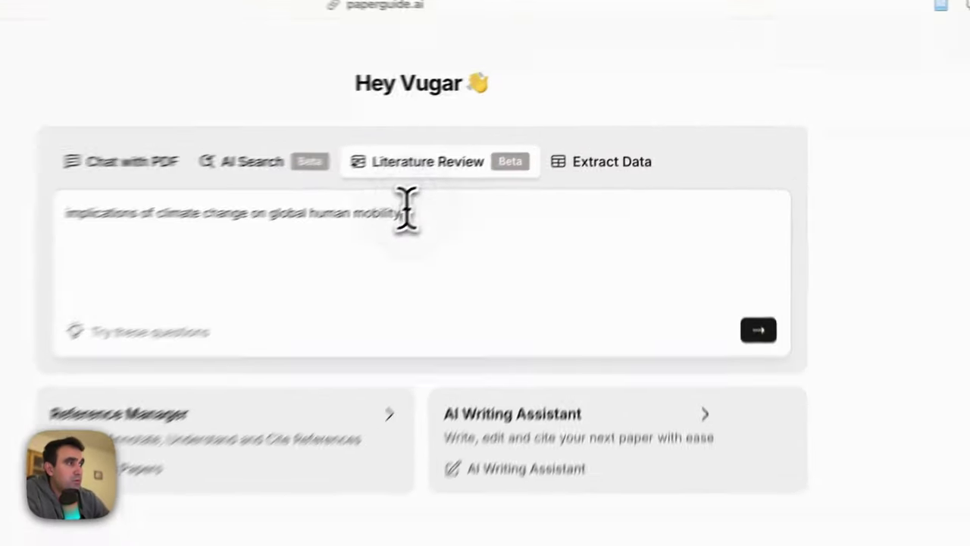
pyautogui.click(404, 212)
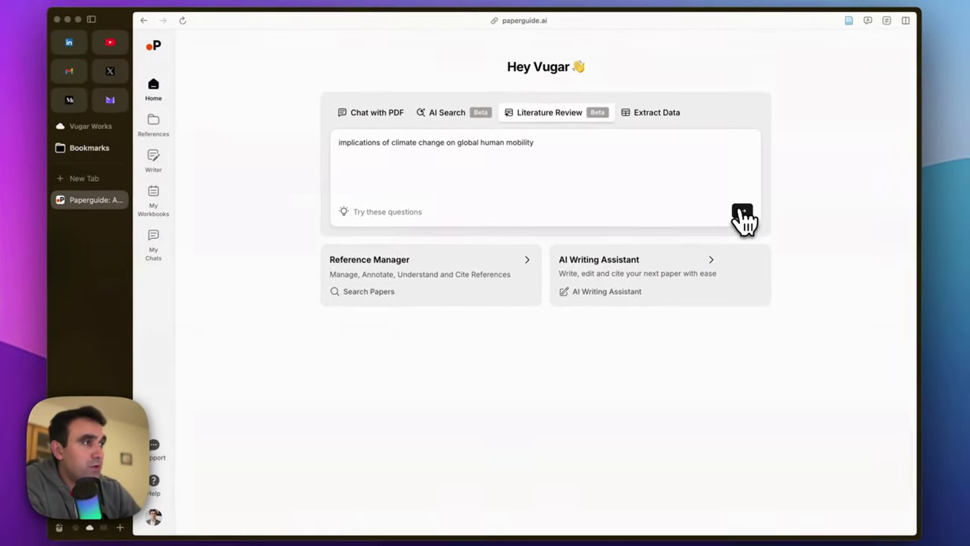
pyautogui.click(742, 210)
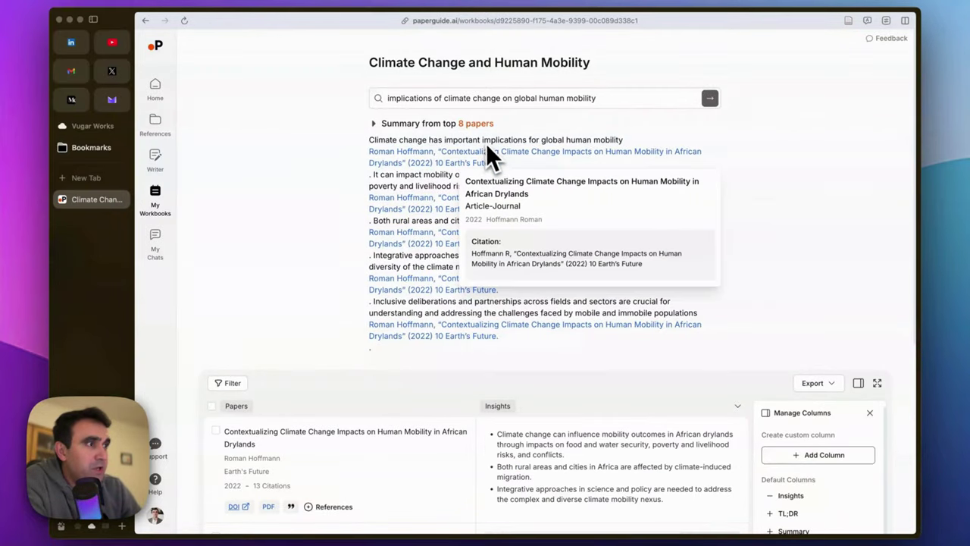
# Step: Scroll through the 'Climate Change and Human Mobility' workbook's summary, paper table and Manage Columns panel
pyautogui.scroll(-3, 422, 227)
pyautogui.scroll(-2, 311, 231)
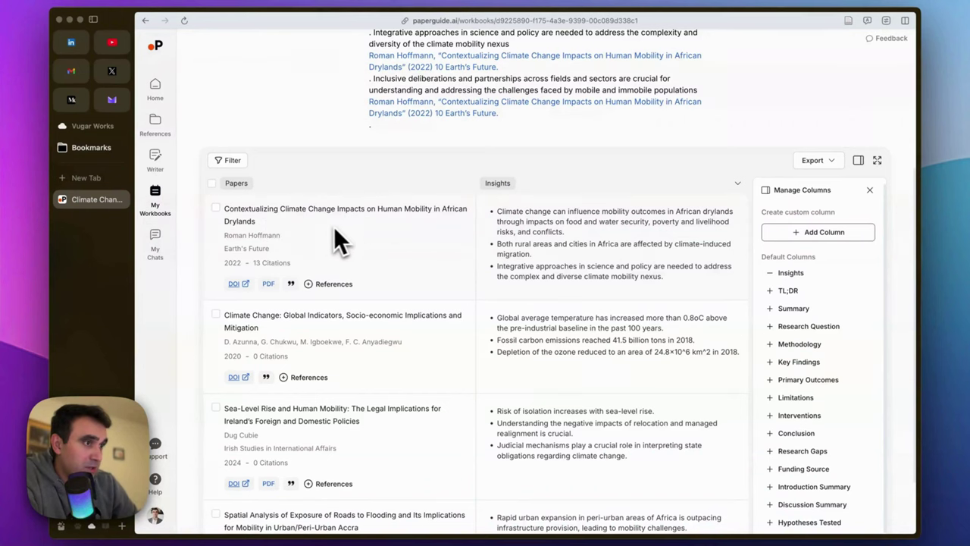
pyautogui.scroll(-1, 326, 235)
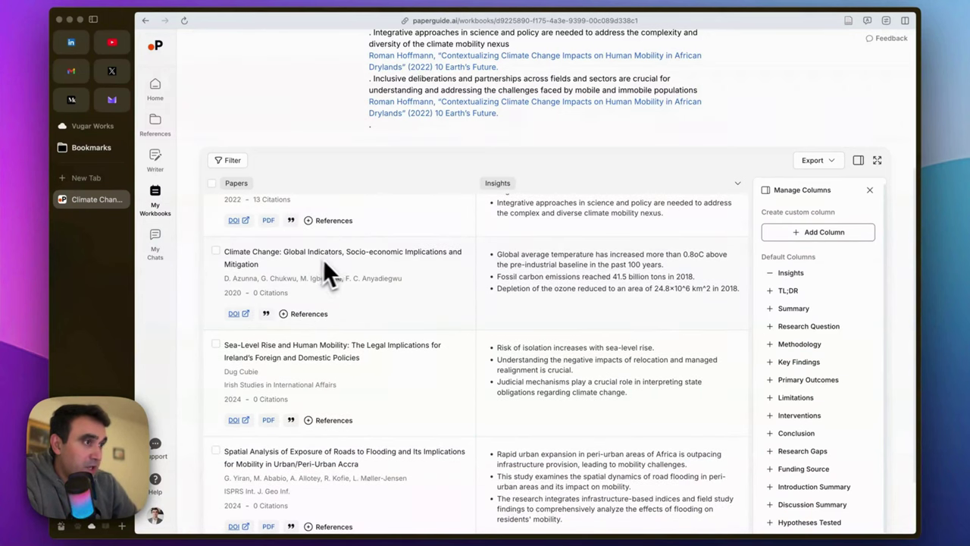
pyautogui.scroll(-3, 383, 272)
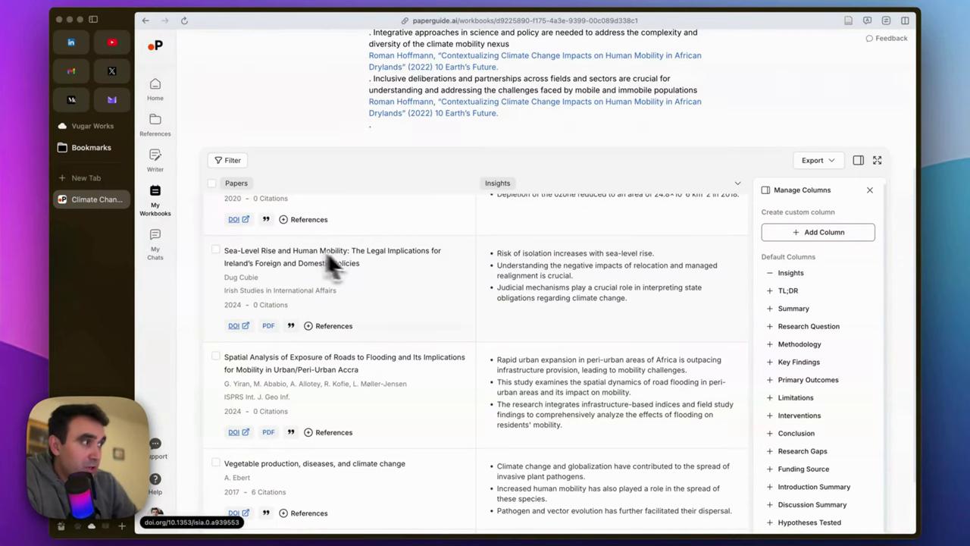
pyautogui.scroll(-1, 801, 276)
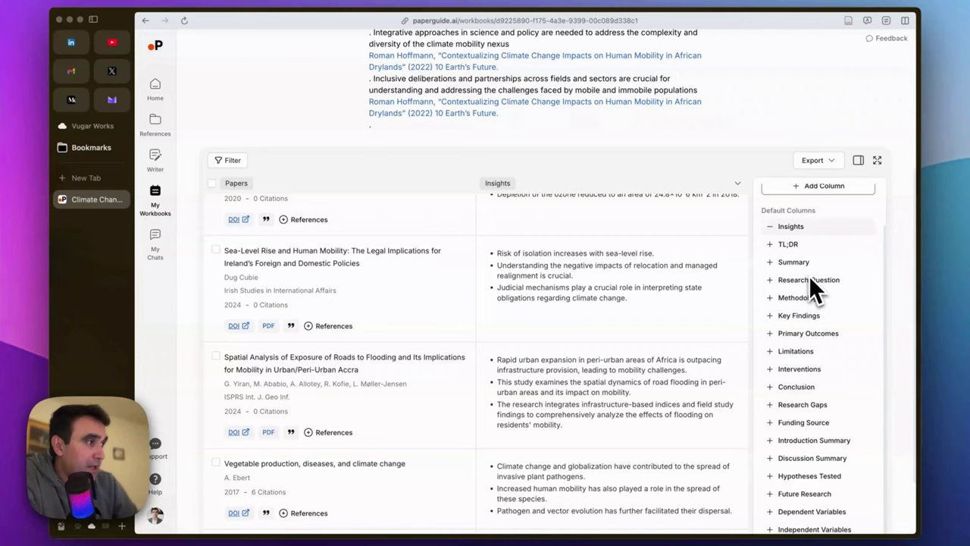
pyautogui.scroll(1, 798, 279)
pyautogui.scroll(-1, 807, 282)
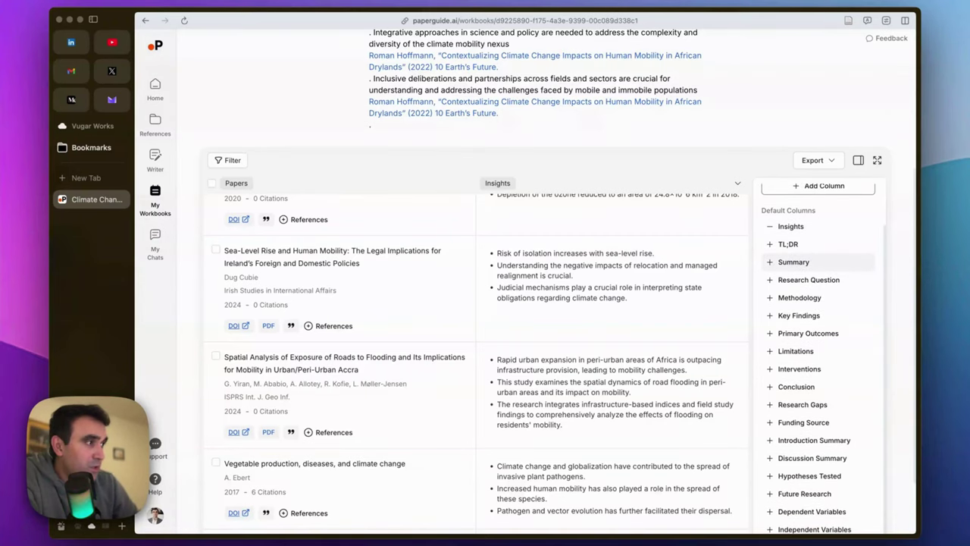
# Step: Add a Summary column to the paper table, review the summaries, and show the Bib/CSV/Excel export options
pyautogui.click(794, 262)
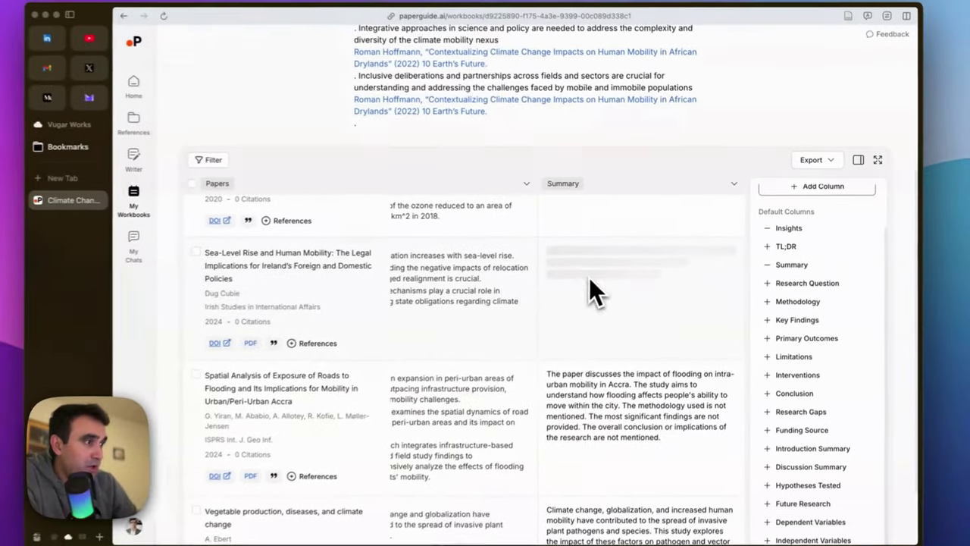
pyautogui.scroll(-5, 597, 279)
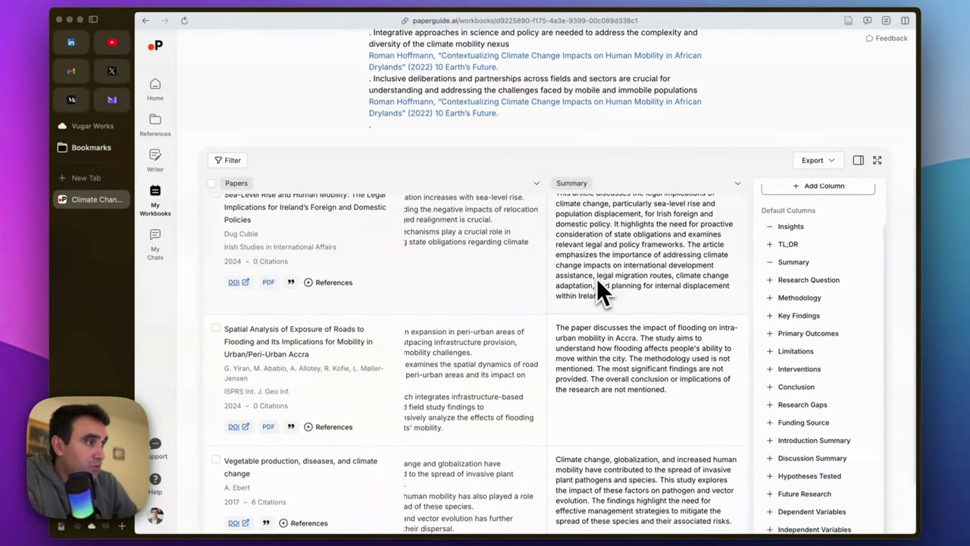
pyautogui.scroll(-1, 597, 279)
pyautogui.scroll(6, 596, 278)
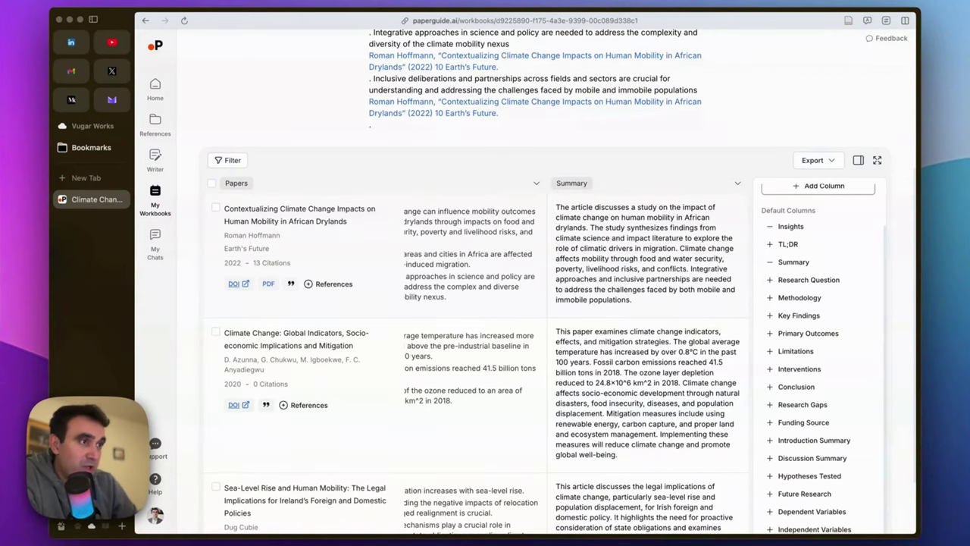
pyautogui.scroll(-12, 598, 281)
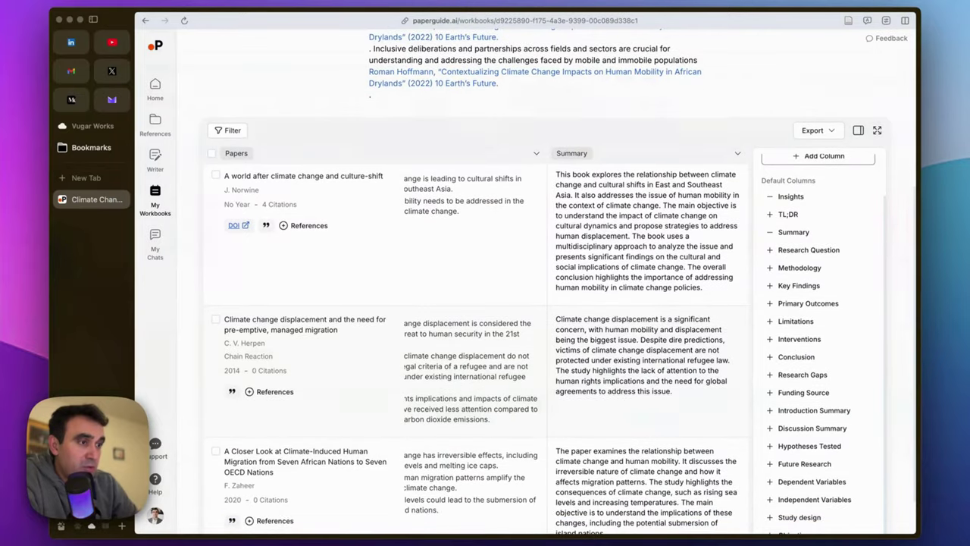
pyautogui.scroll(-2, 580, 322)
pyautogui.scroll(10, 580, 322)
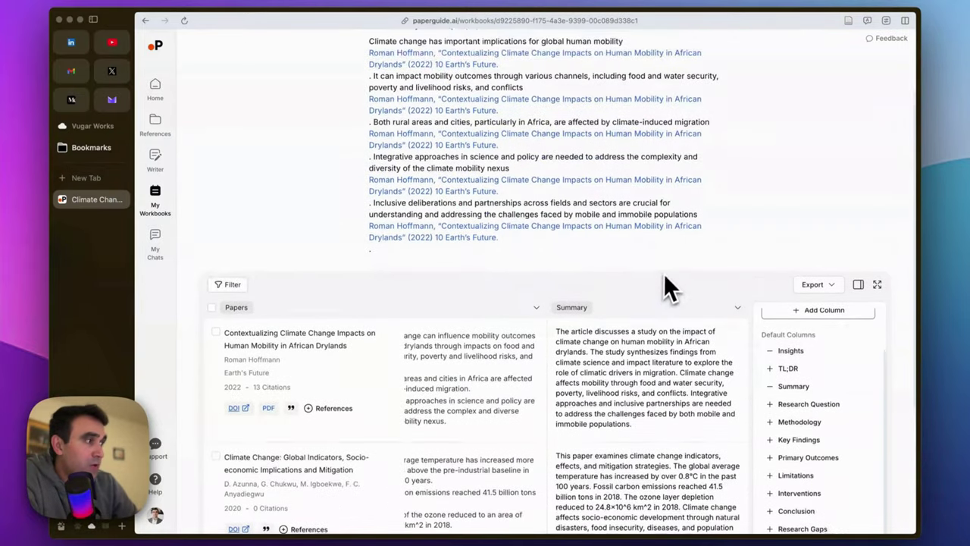
pyautogui.scroll(-1, 697, 278)
pyautogui.click(815, 241)
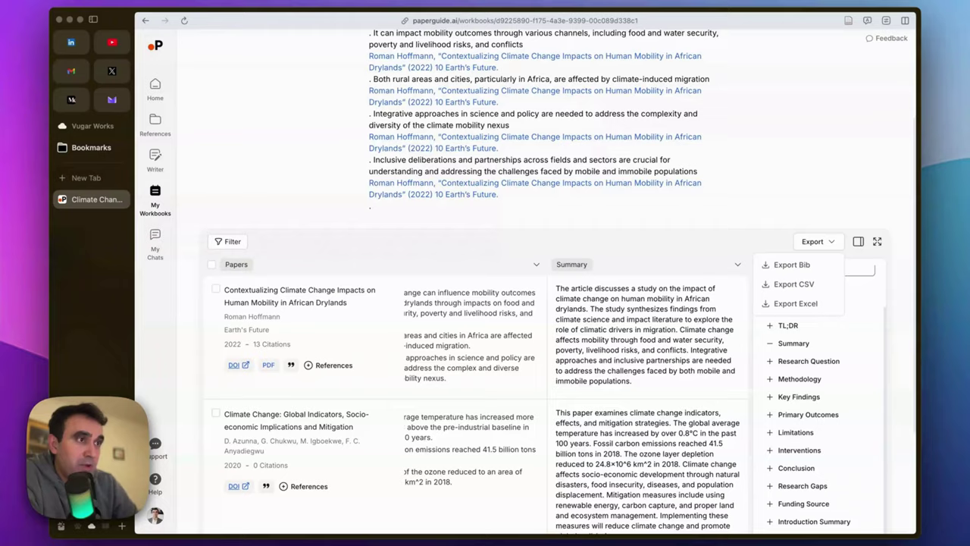
# Step: Leave the workbook and return to the Paperguide home page
pyautogui.scroll(4, 545, 304)
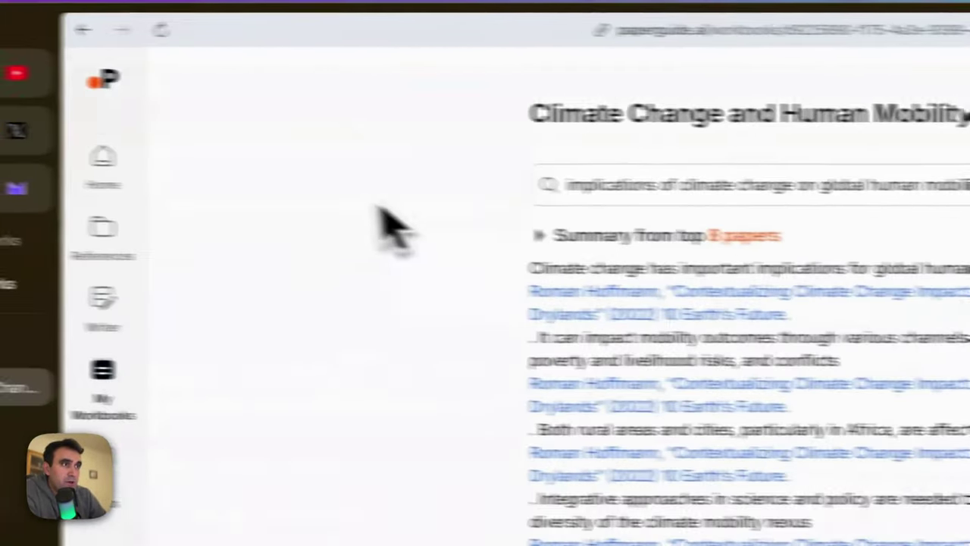
pyautogui.click(145, 165)
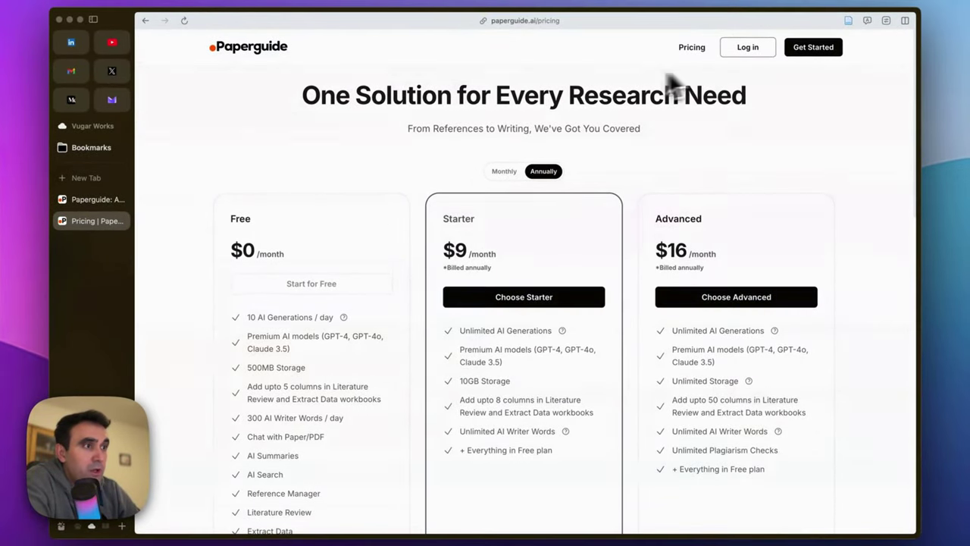
pyautogui.scroll(-3, 382, 151)
pyautogui.scroll(3, 318, 175)
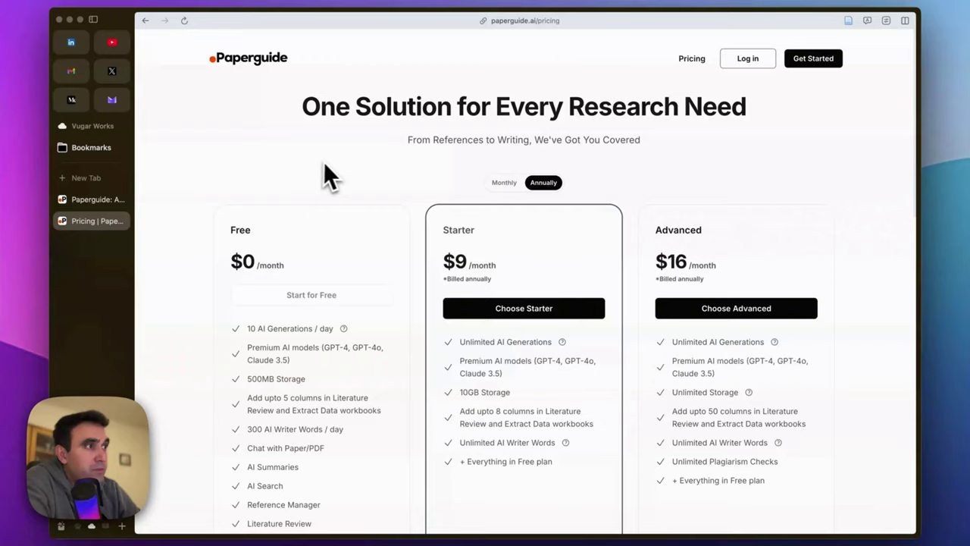
pyautogui.scroll(-3, 383, 176)
pyautogui.scroll(-2, 356, 176)
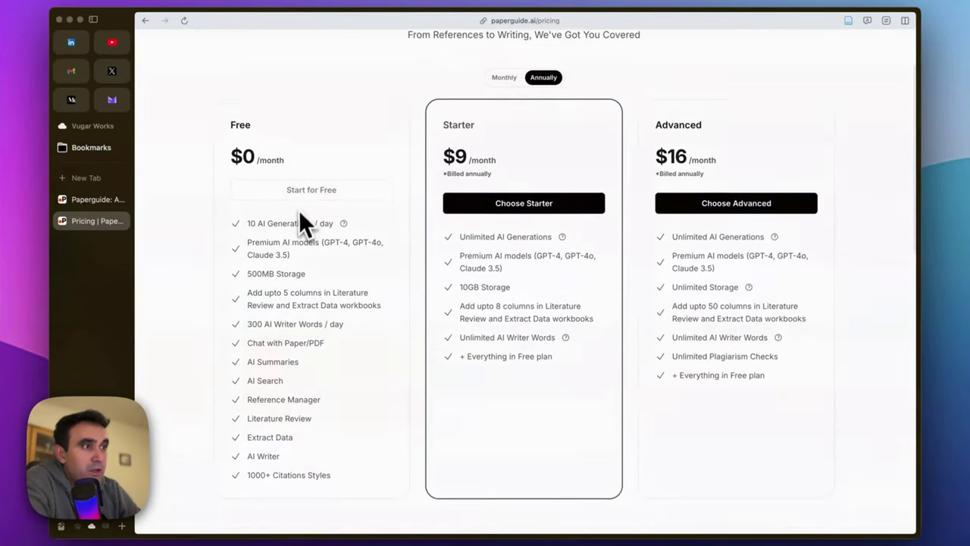
pyautogui.scroll(3, 371, 333)
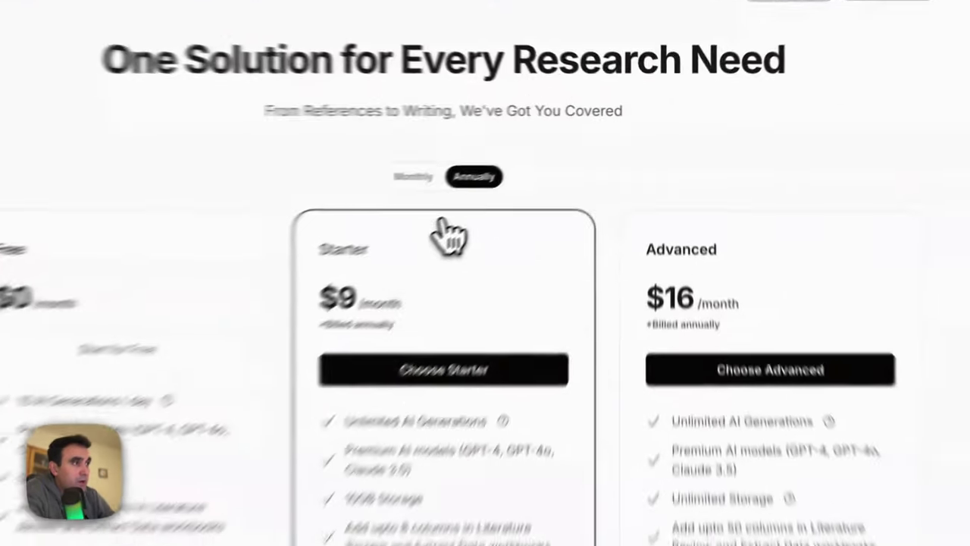
pyautogui.click(504, 152)
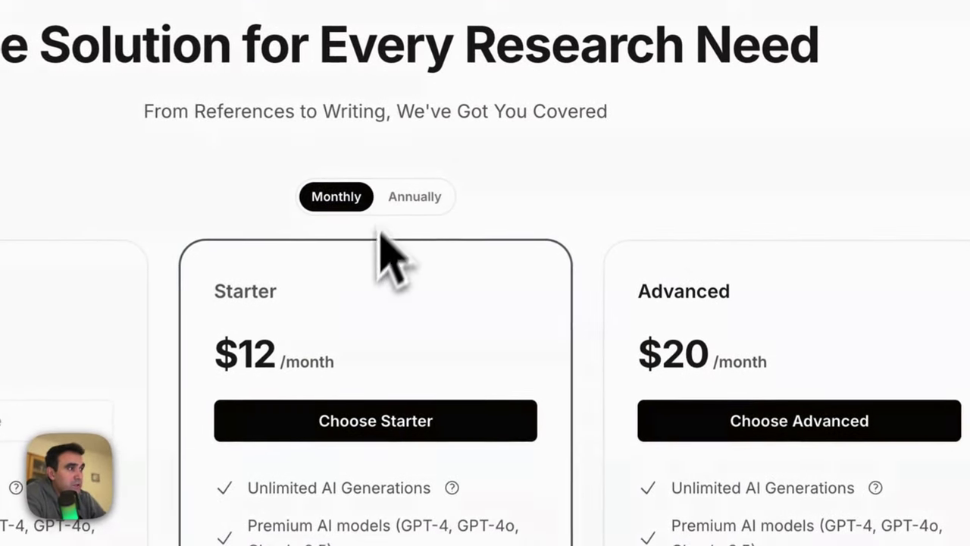
pyautogui.click(448, 199)
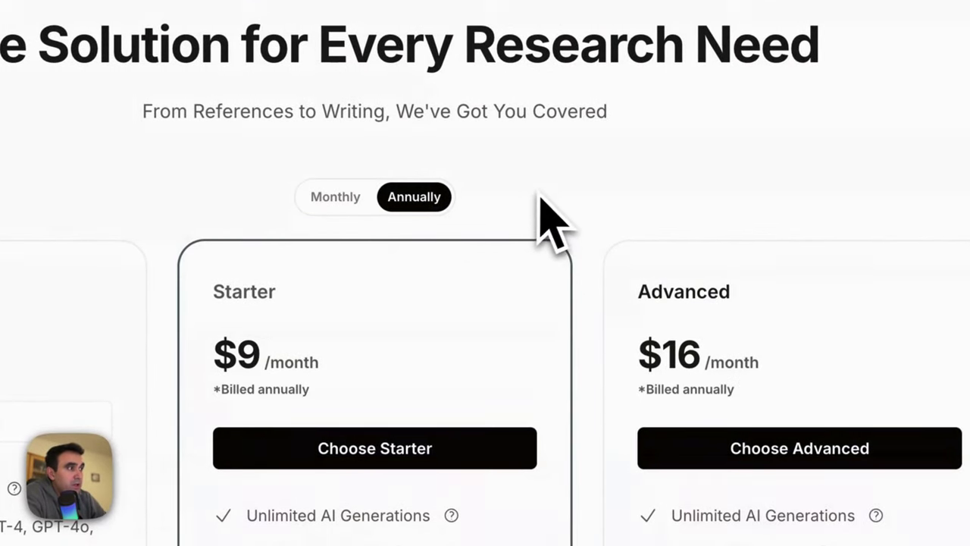